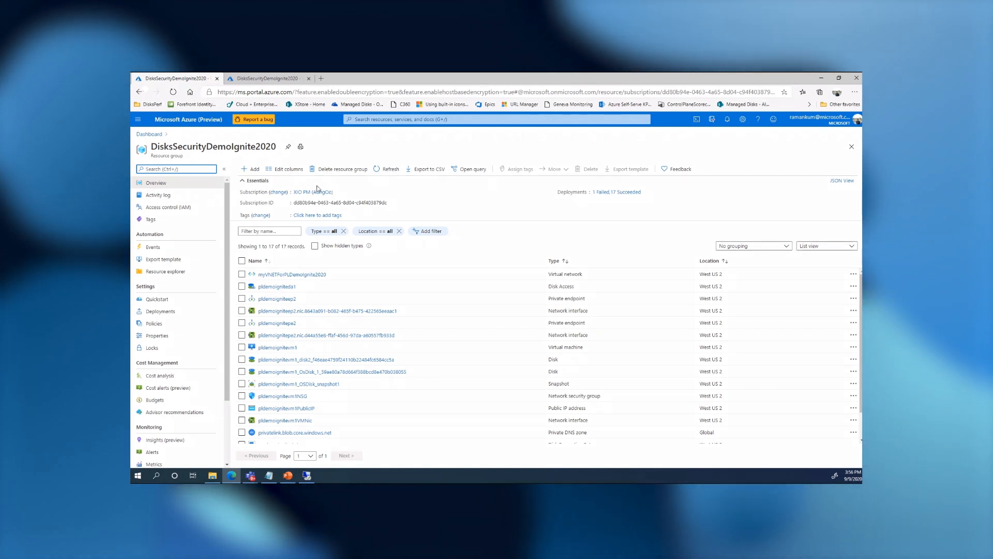
Start creating a Disk Encryption Set from the marketplace in the DisksSecurityDemoIgnite2020 resource group
left_click(252, 169)
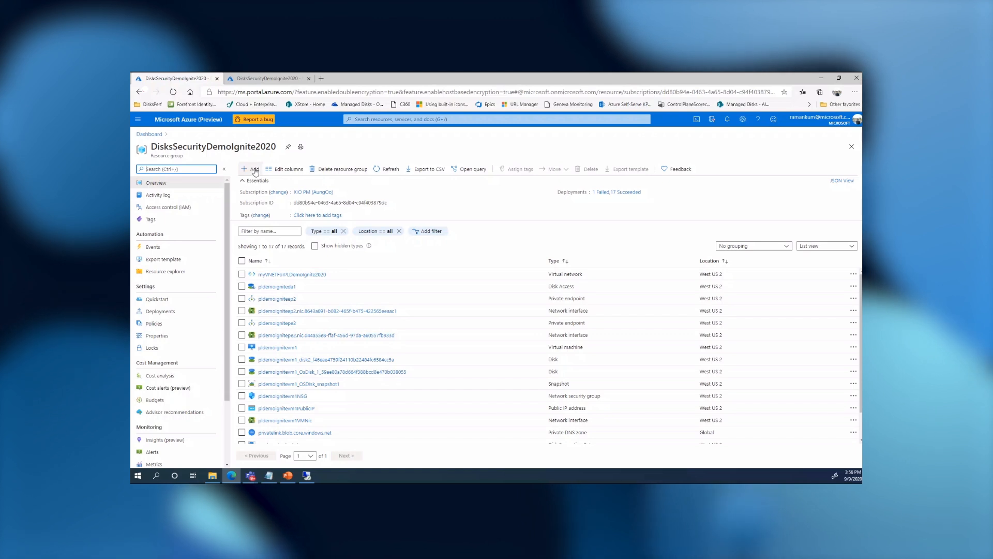
type("disk")
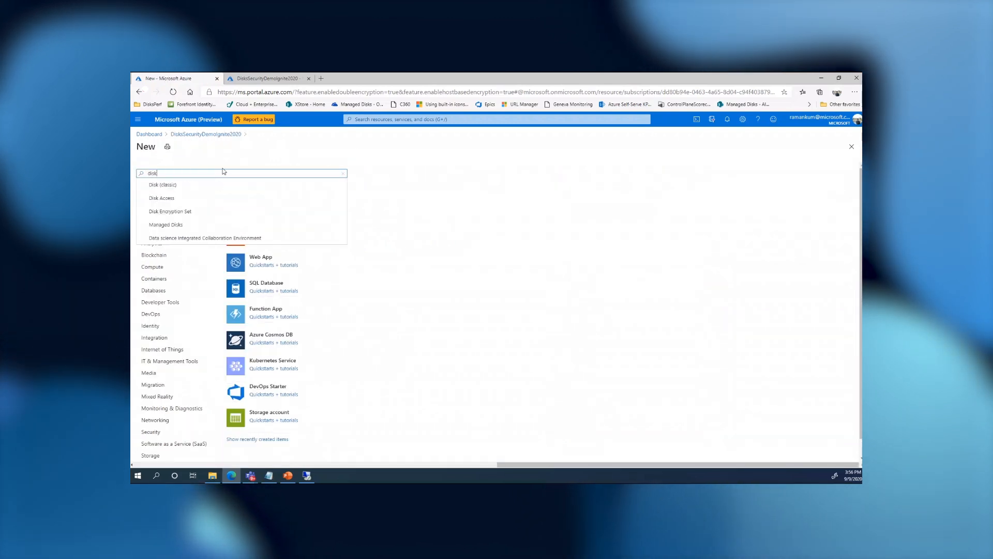
left_click(182, 212)
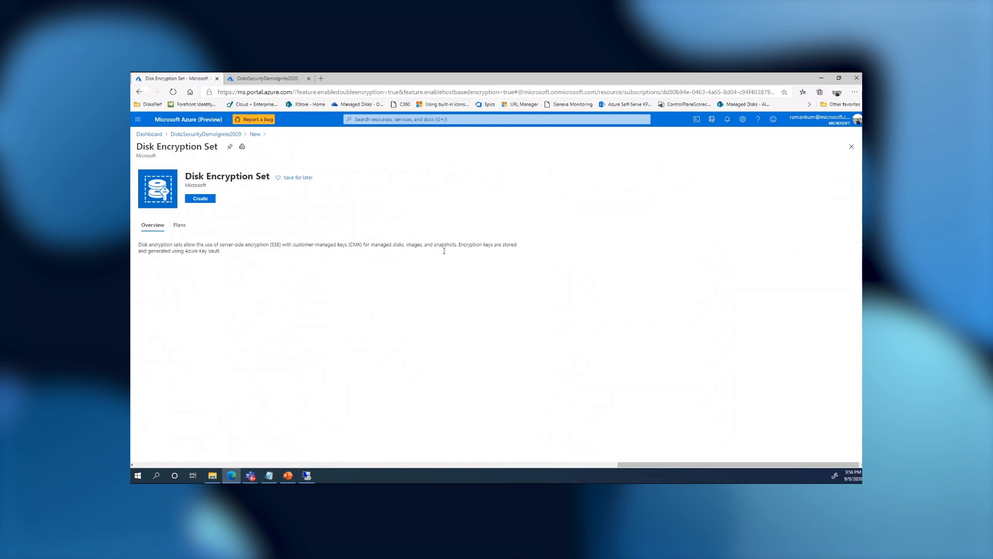
left_click(200, 199)
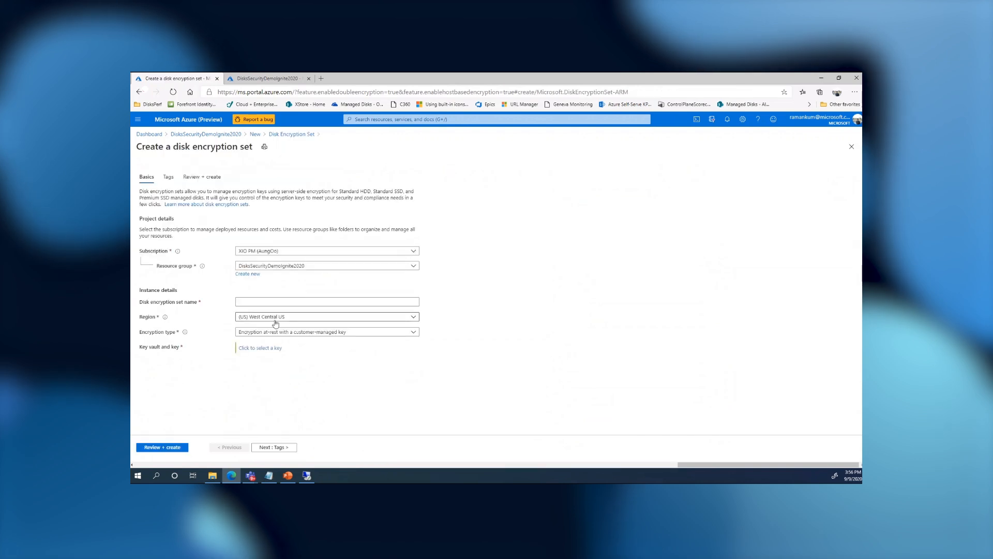
Set the disk encryption set's region to (US) West US 2, name to ssedemoignite3, and encryption type to at-rest with a customer-managed key
left_click(274, 318)
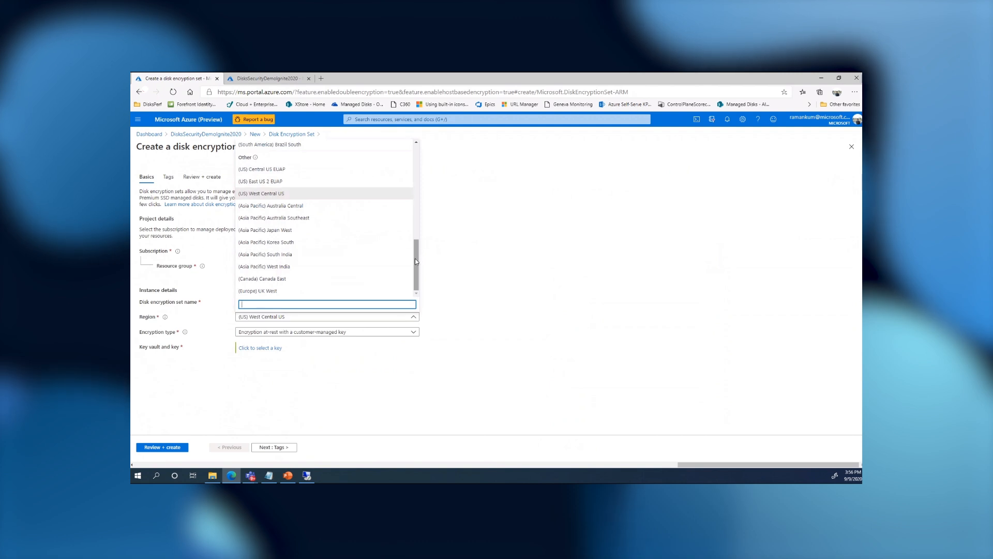
scroll(416, 261, "up", 10)
left_click(274, 196)
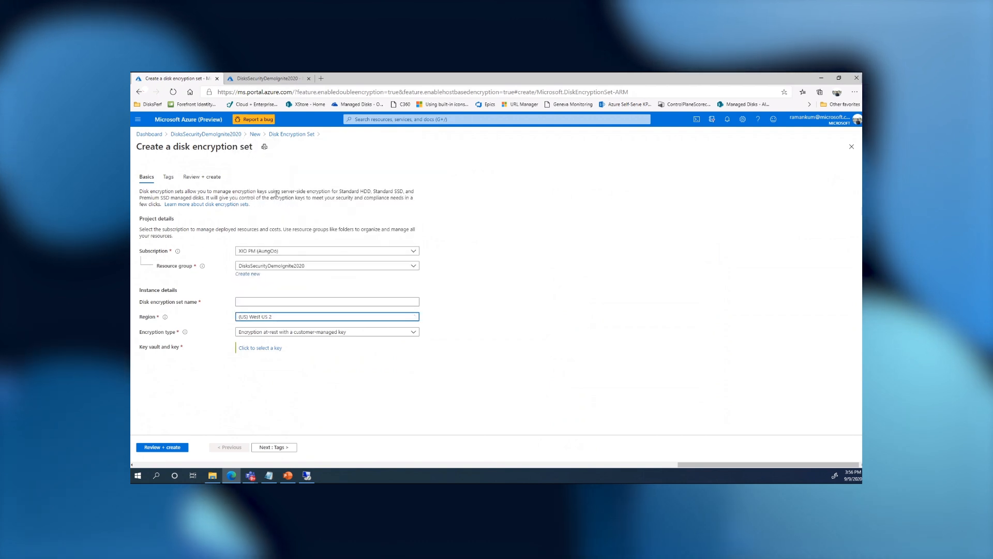
left_click(246, 301)
type("ss")
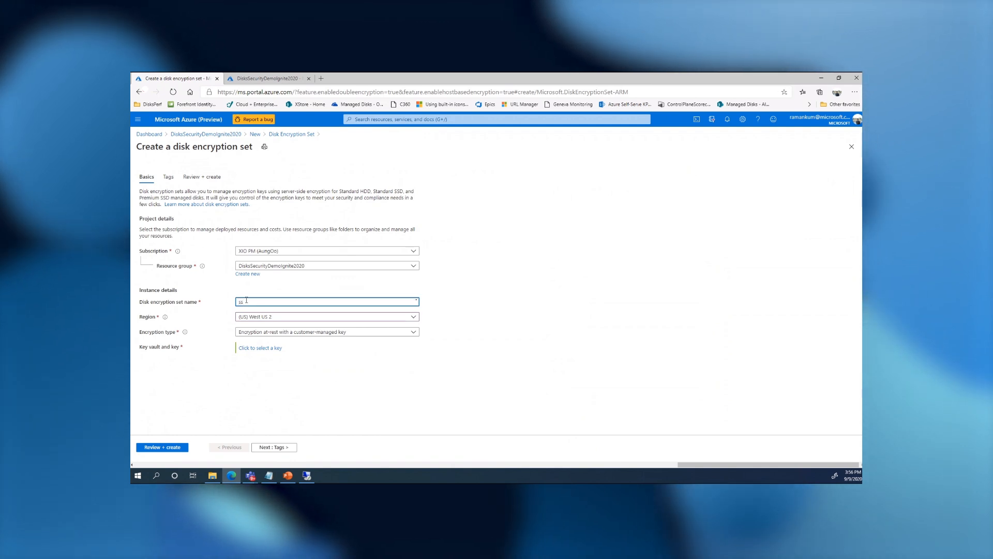
type("ede")
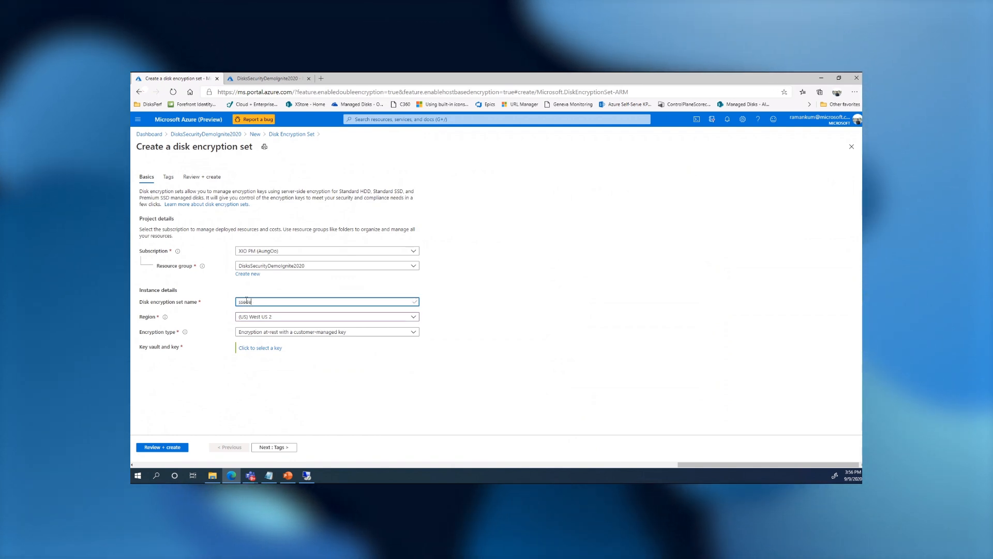
type("moignite")
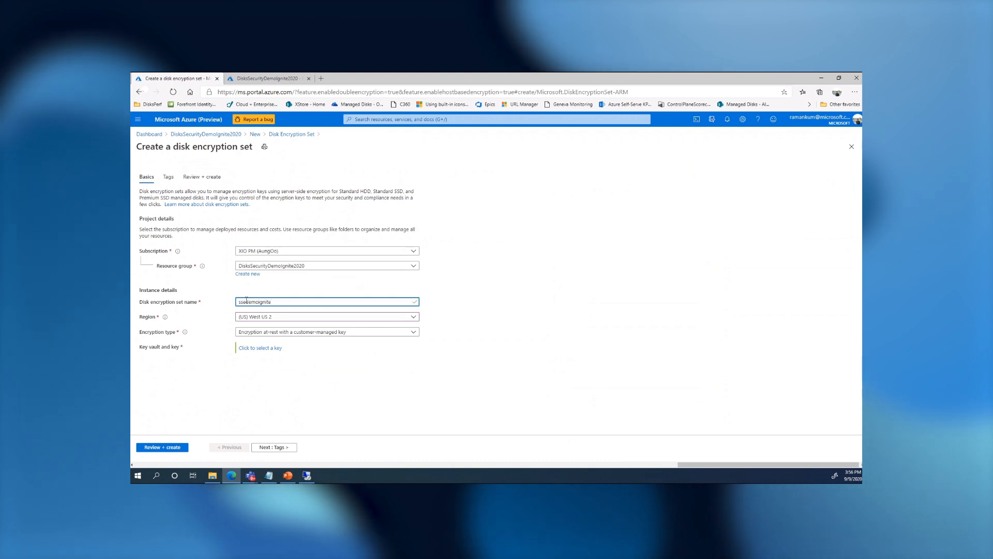
type("3")
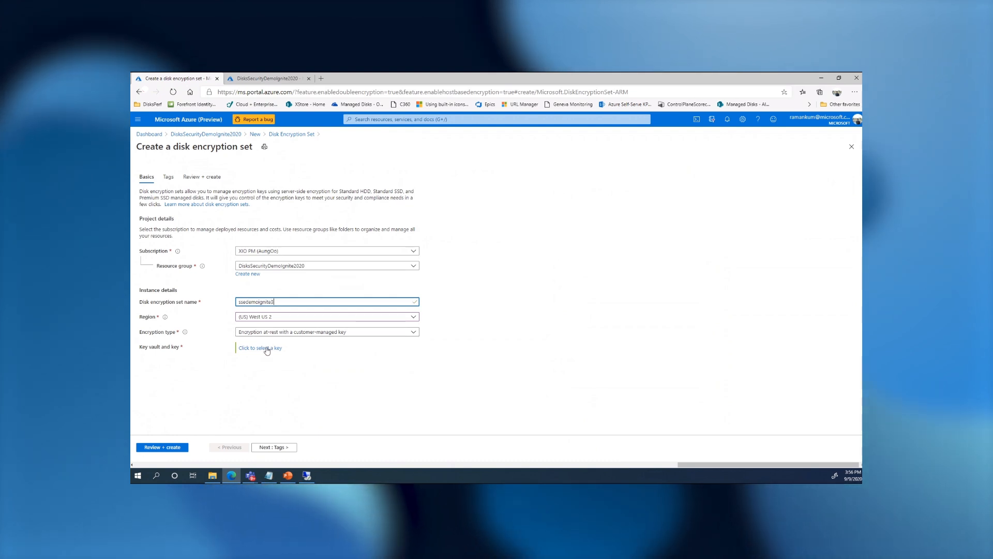
left_click(278, 333)
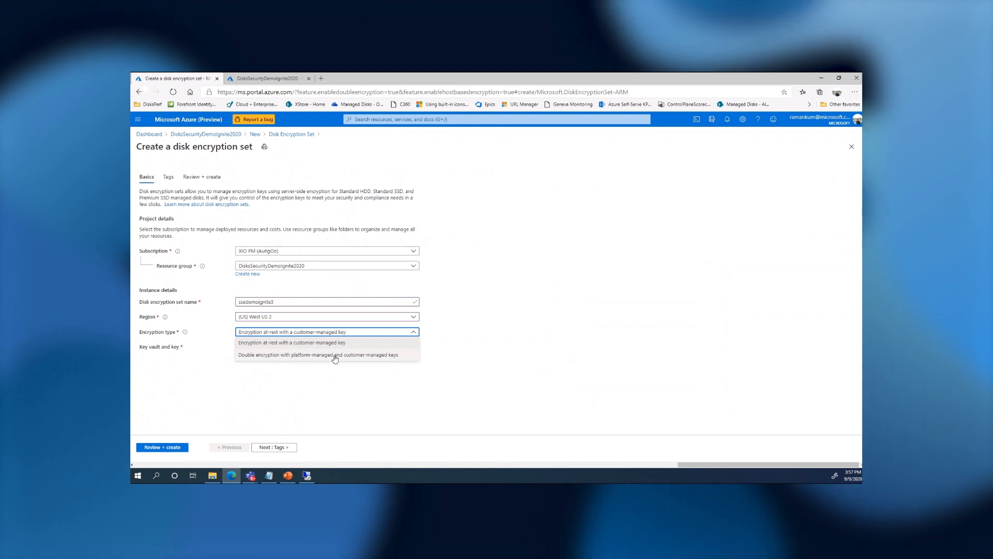
left_click(311, 343)
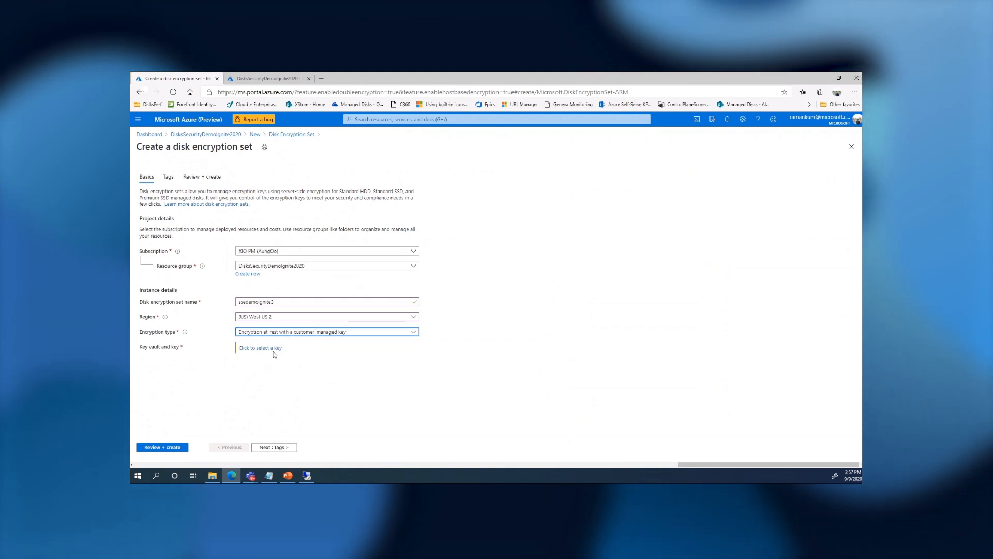
Assign key vault ssedemoignitekv2 and key ssedemoignitekey1 with its available version to the disk encryption set
left_click(271, 348)
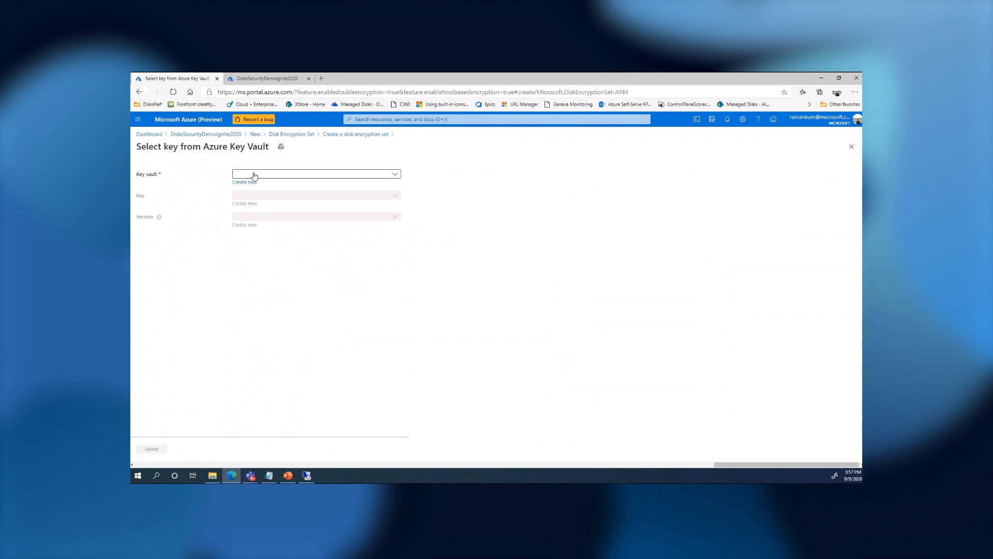
left_click(255, 174)
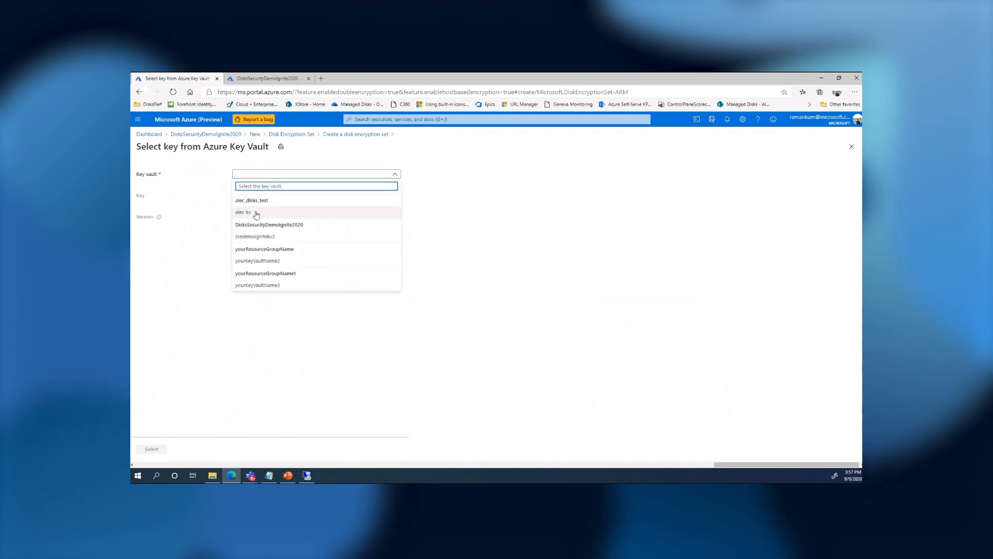
left_click(259, 237)
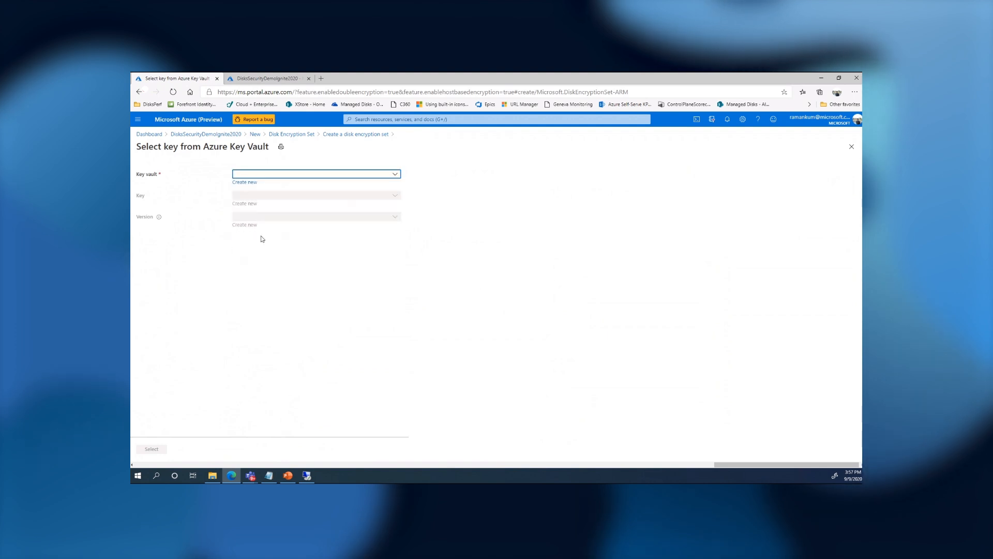
left_click(271, 199)
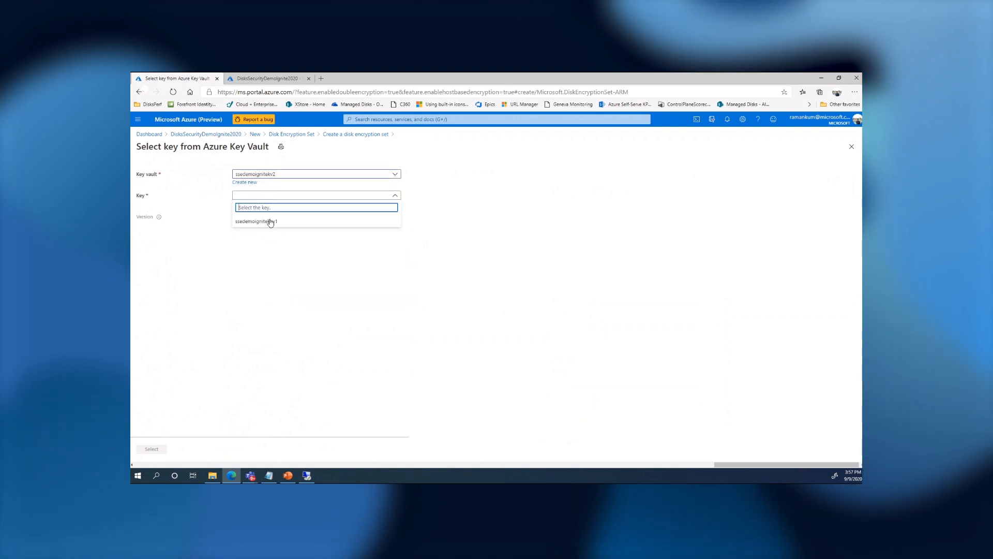
left_click(269, 222)
left_click(270, 217)
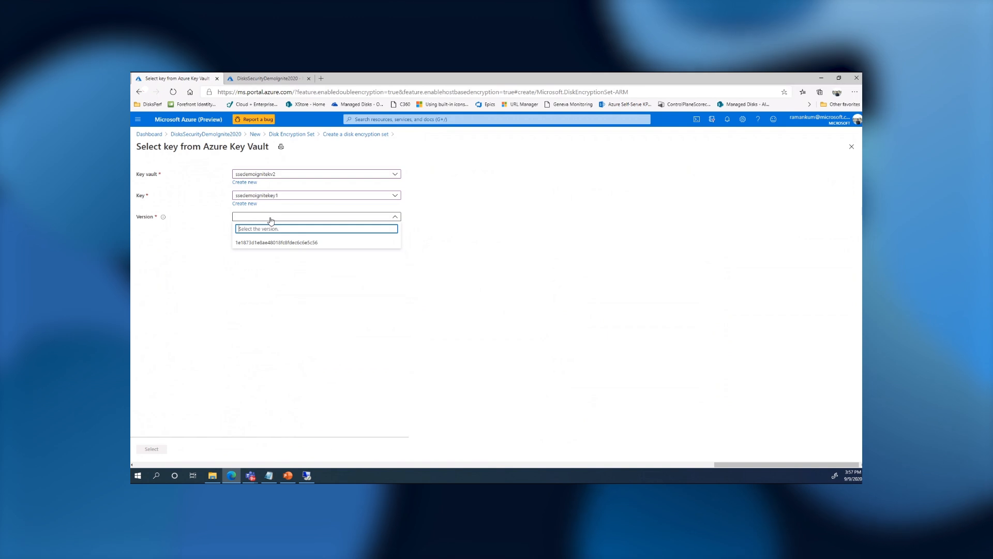
left_click(270, 243)
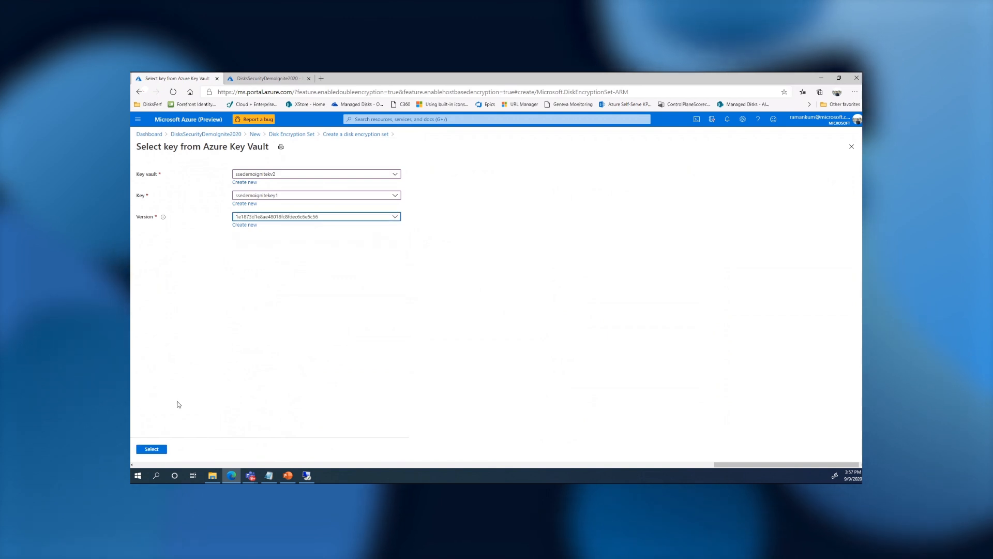
left_click(151, 448)
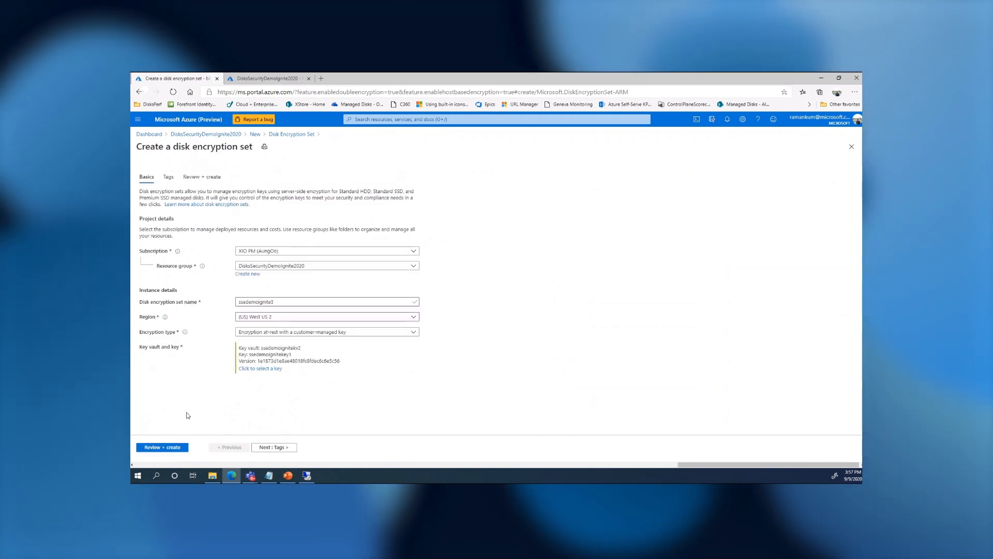
Review and create the disk encryption set, and grant it permissions to the key vault ssedemoignitekv2 from its resource page
left_click(173, 446)
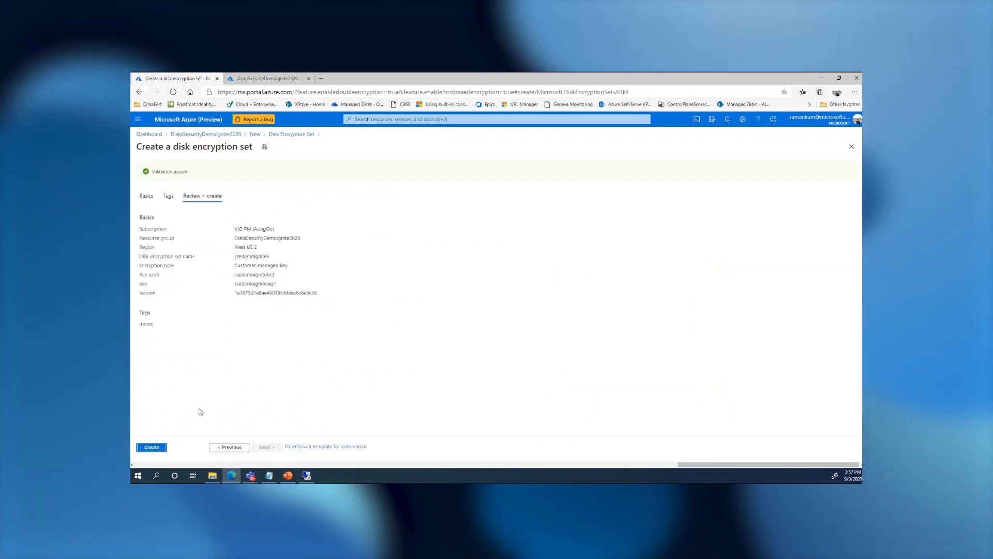
left_click(162, 445)
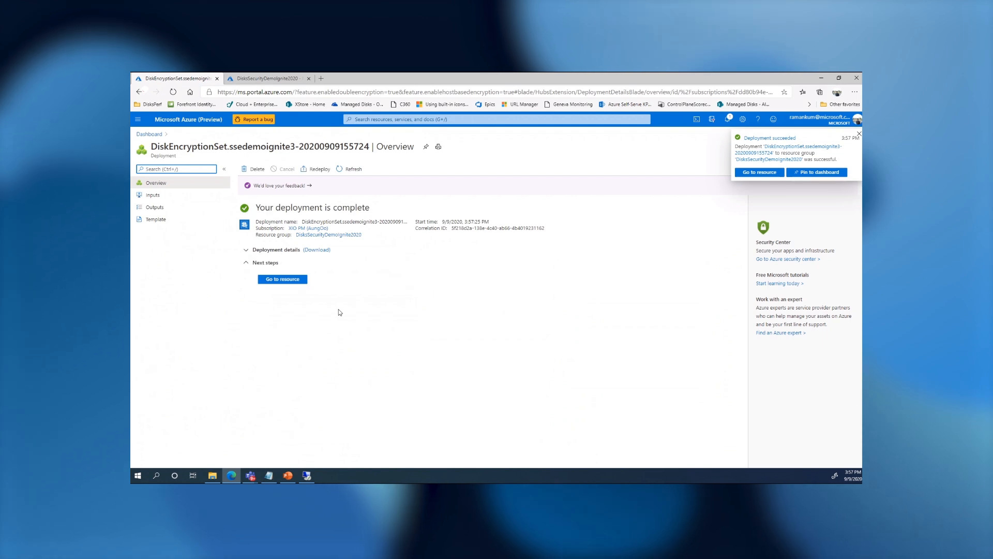
left_click(292, 280)
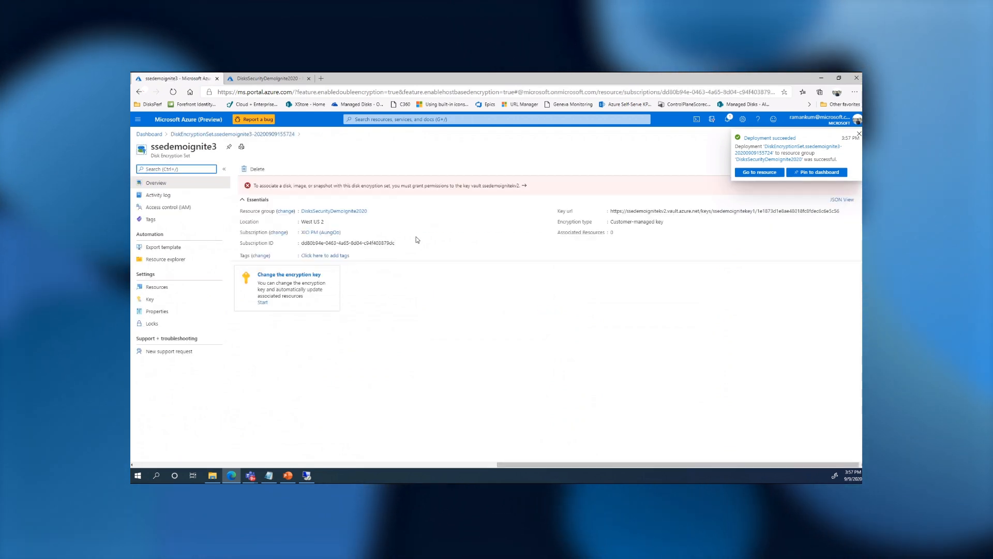
left_click(526, 186)
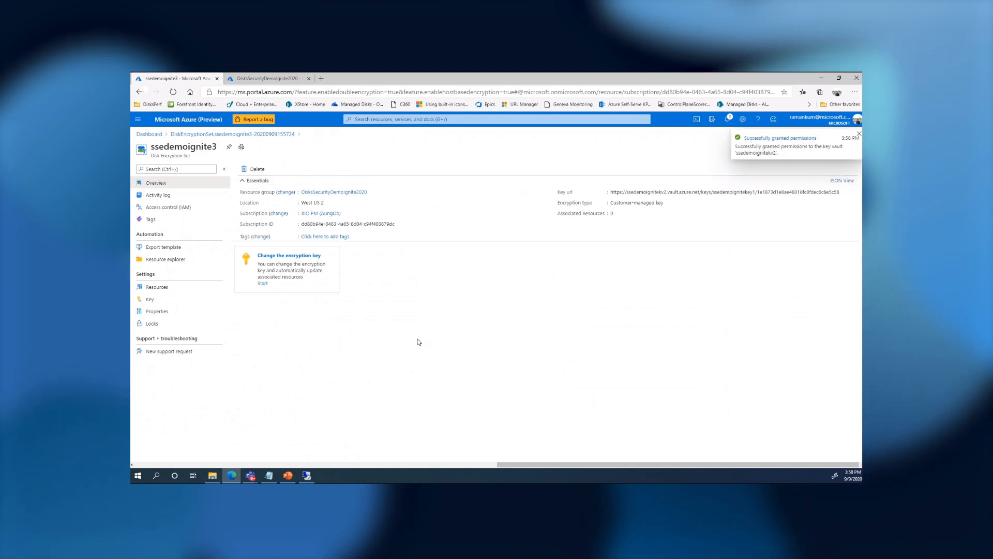
Return to the DisksSecurityDemoIgnite2020 resource group through the dashboard and start creating an Ubuntu Server 18.04 LTS virtual machine
left_click(150, 133)
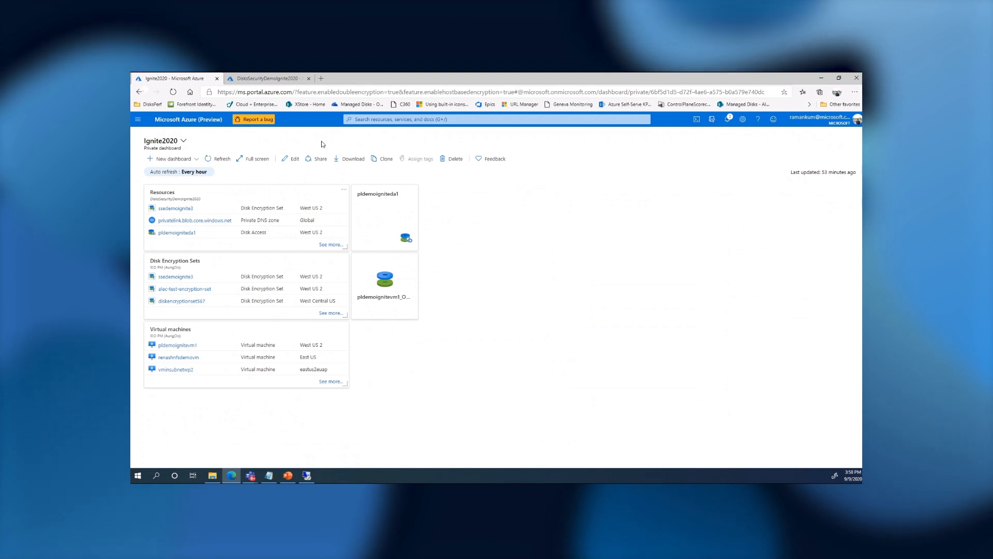
left_click(168, 199)
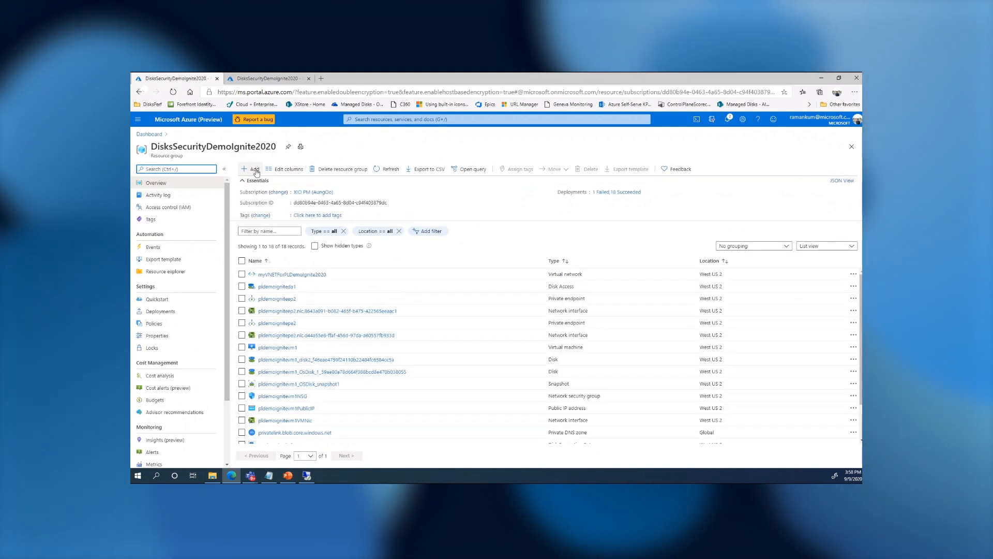
left_click(254, 169)
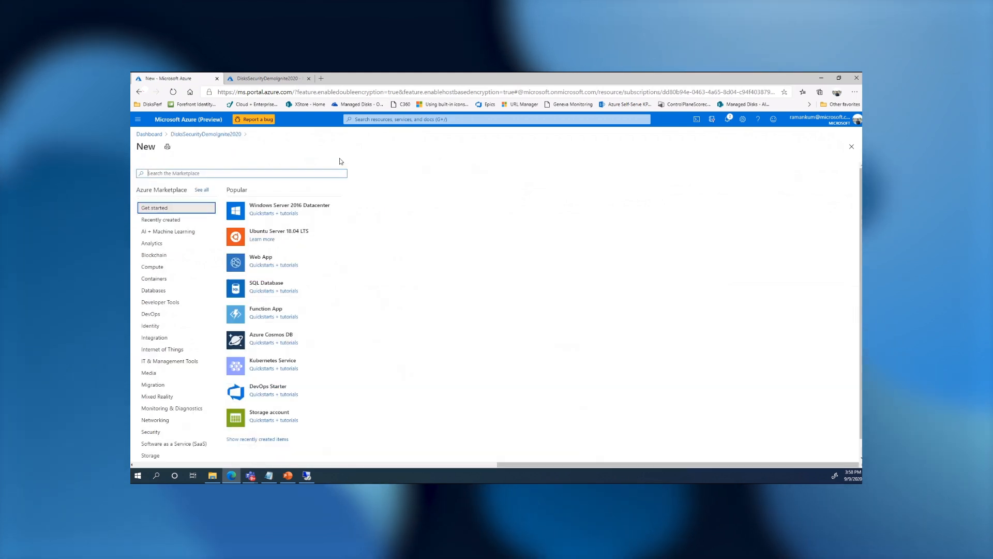
left_click(273, 231)
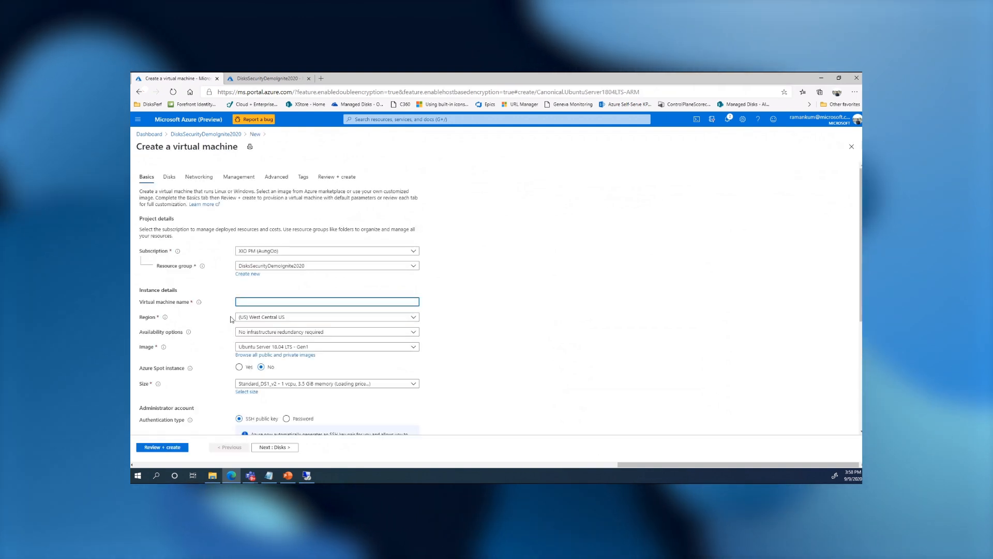
Set the new virtual machine's region to (US) West US 2
left_click(262, 317)
left_click_drag(415, 252, 404, 154)
left_click(279, 194)
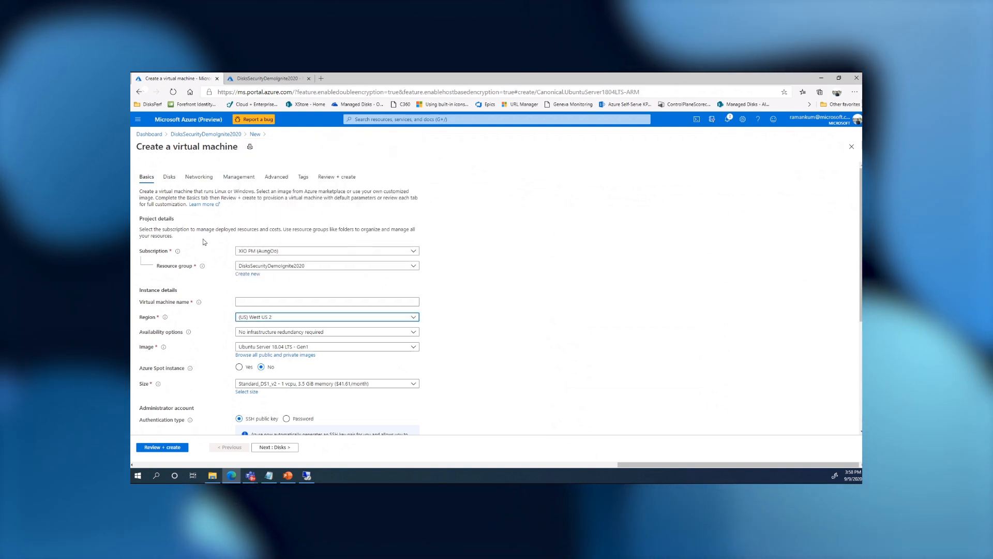
Set the virtual machine's disks to customer-managed key encryption at rest with the disk encryption set ssedemoignite3, and enable encryption at host
left_click(169, 178)
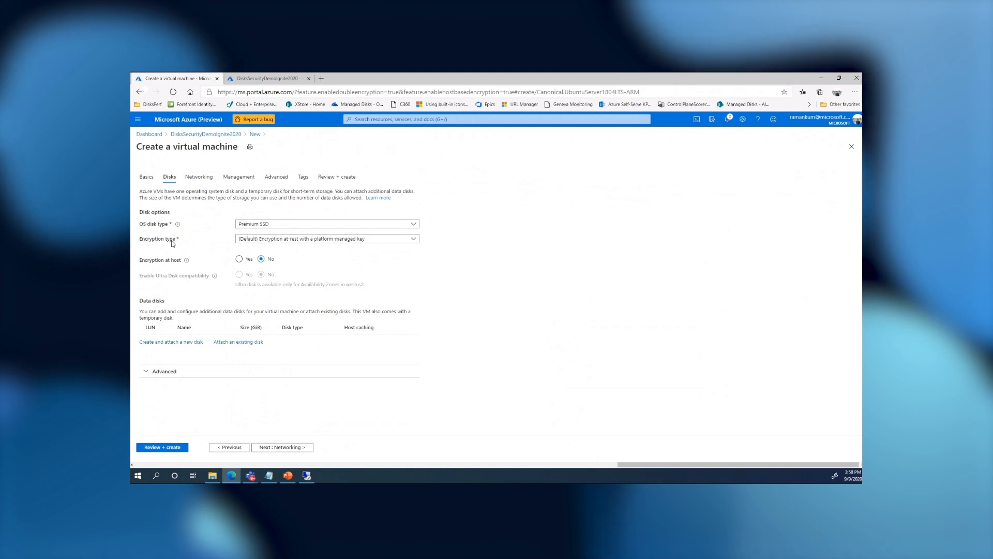
left_click(270, 239)
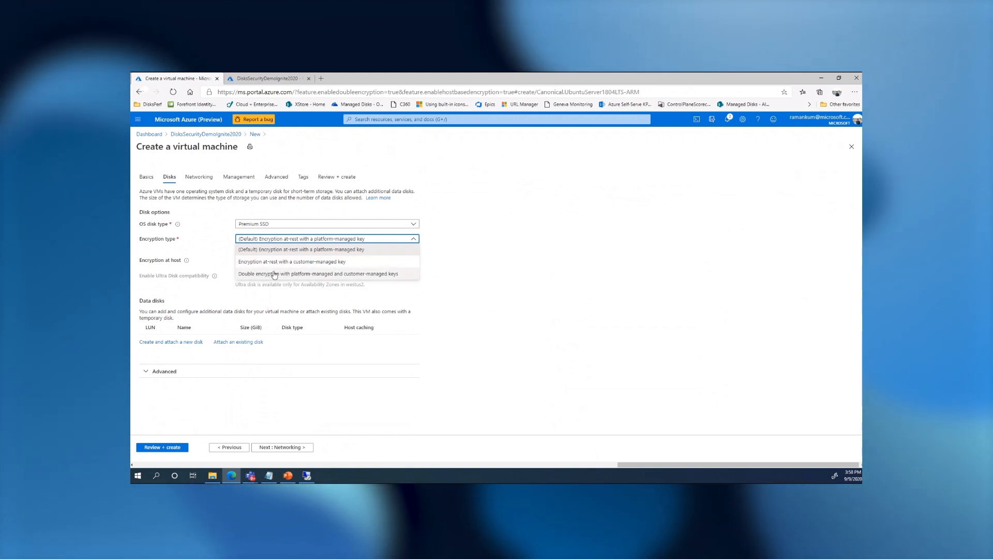
left_click(271, 261)
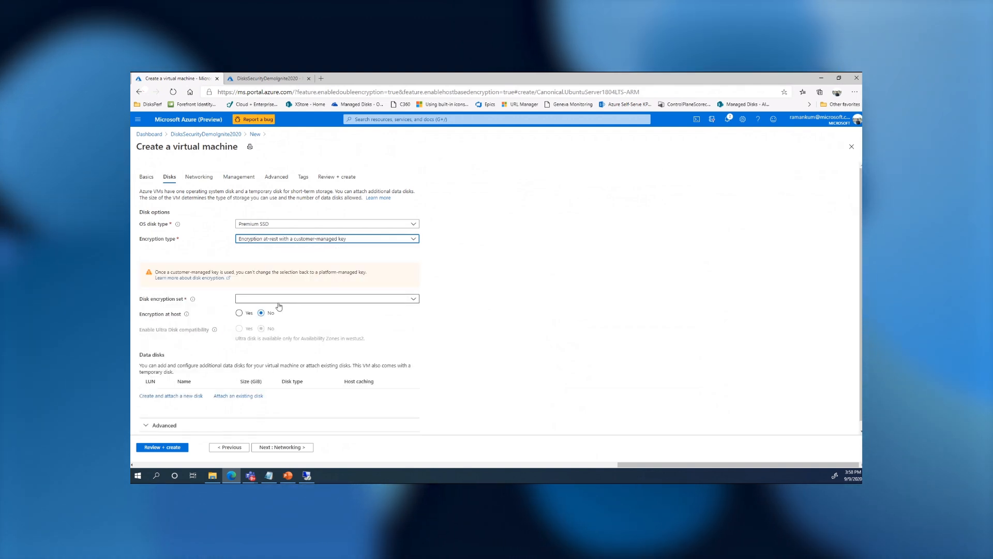
left_click(260, 300)
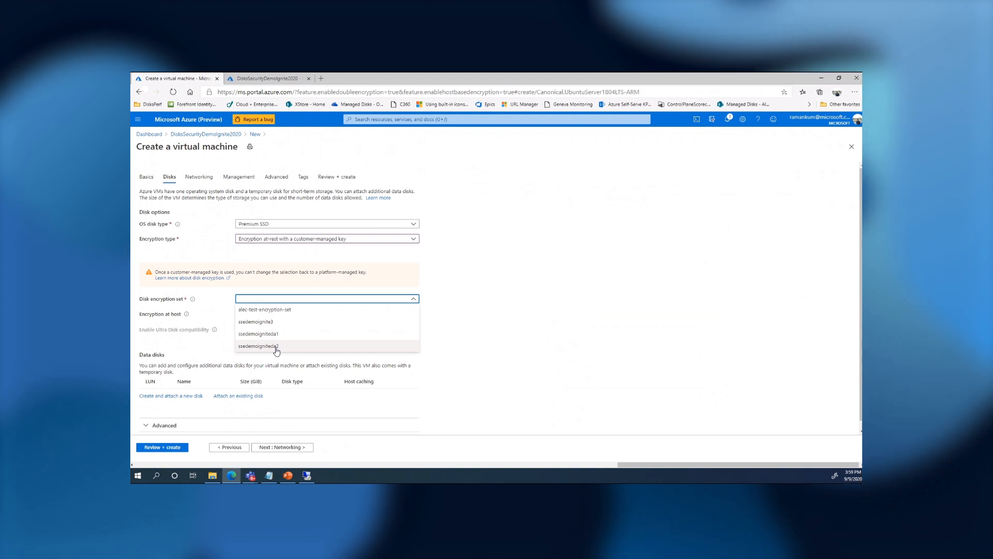
left_click(271, 323)
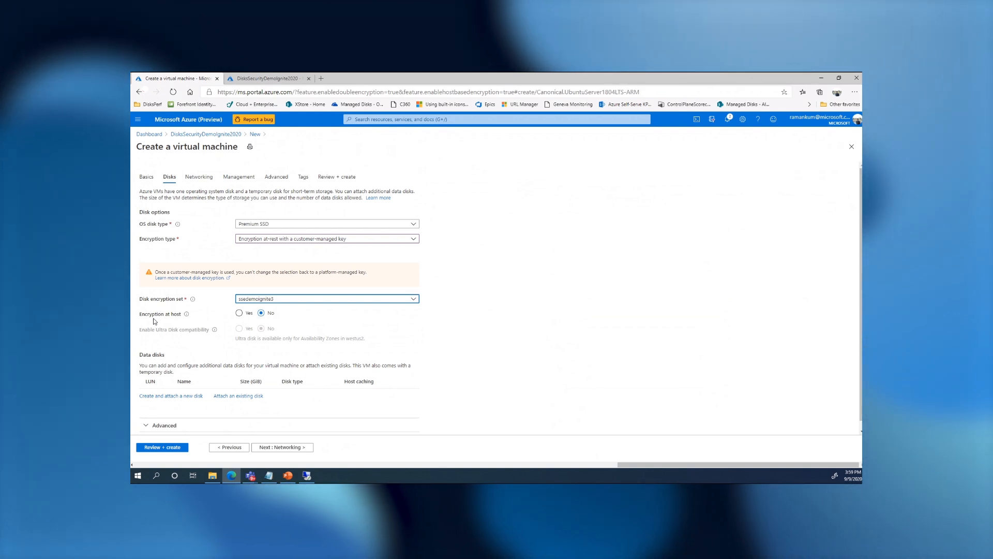
left_click(239, 313)
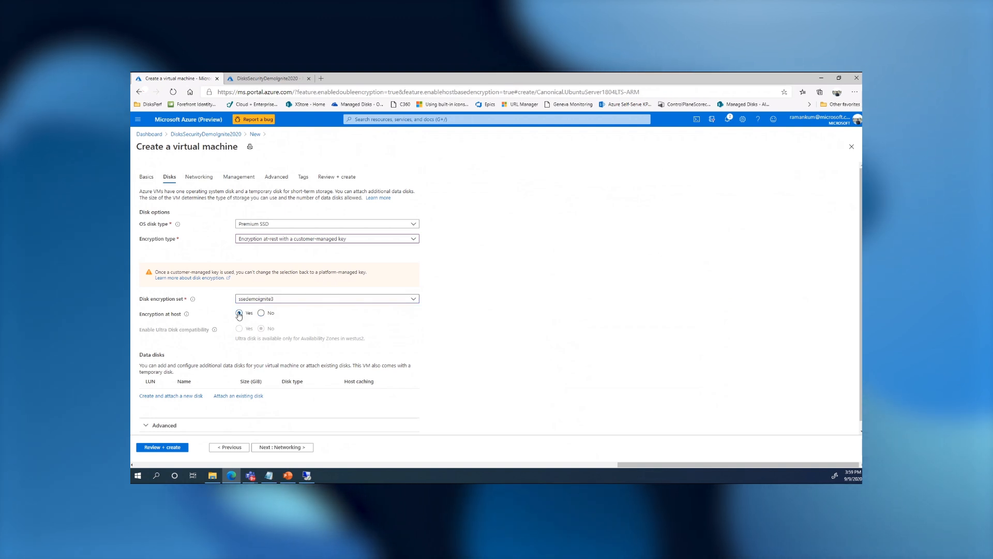
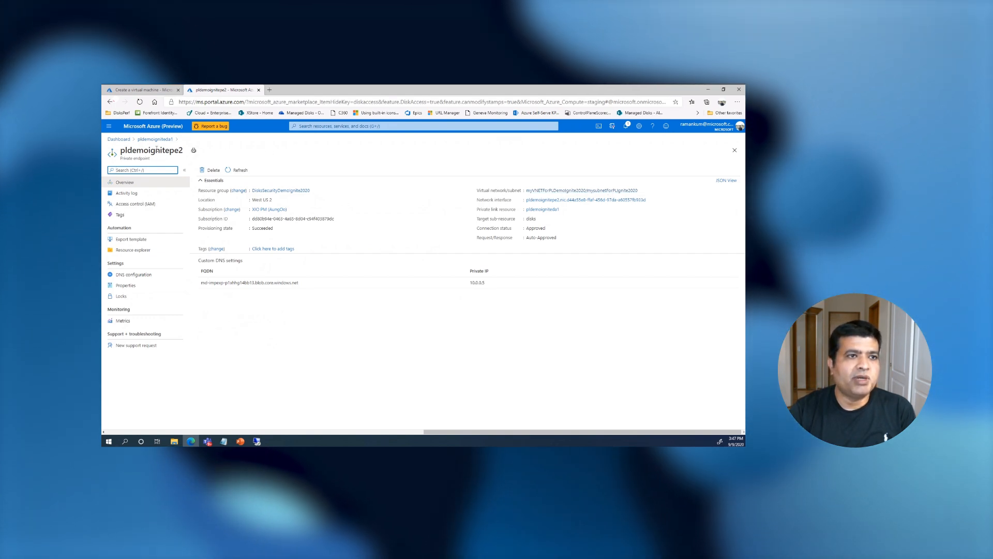
Set the networking of the snapshot pldemoignitevm1_OSDisk_snapshot1 to private endpoint through disk access pldemoigniteda1, and save the change
left_click(124, 139)
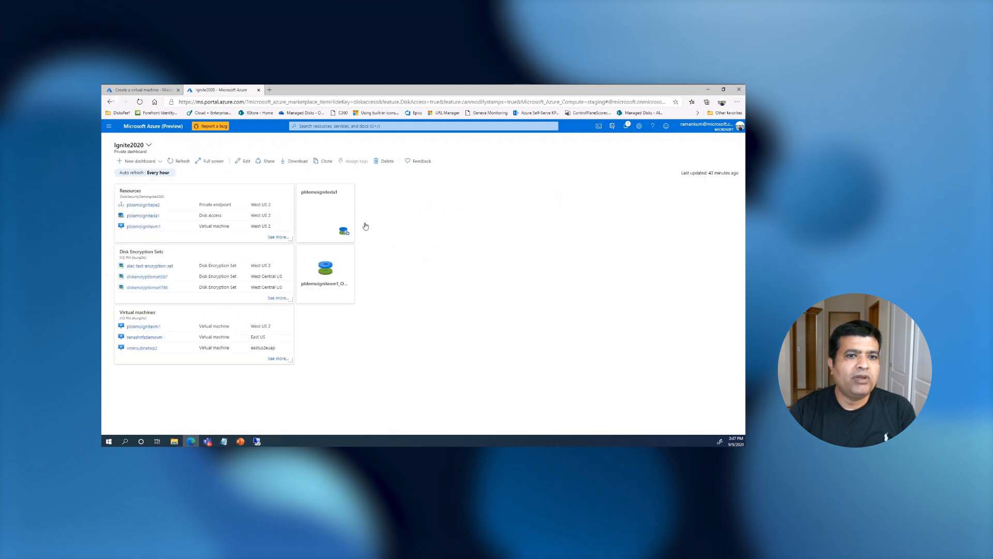
left_click(328, 271)
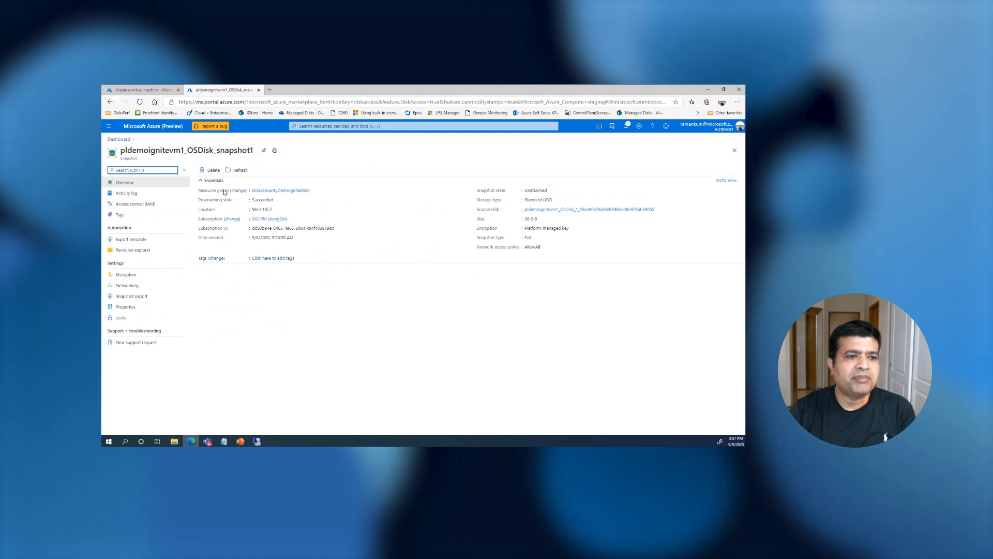
left_click(125, 287)
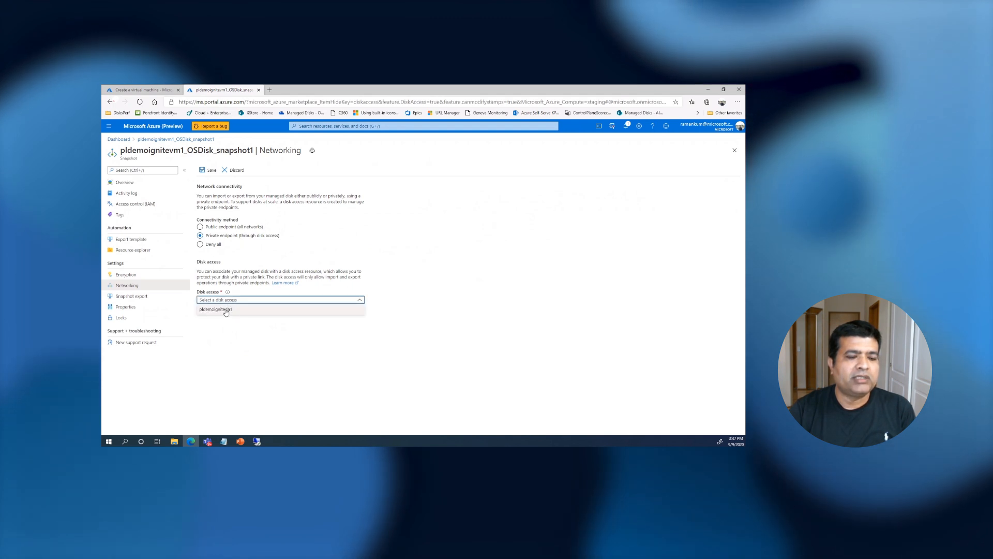
left_click(226, 310)
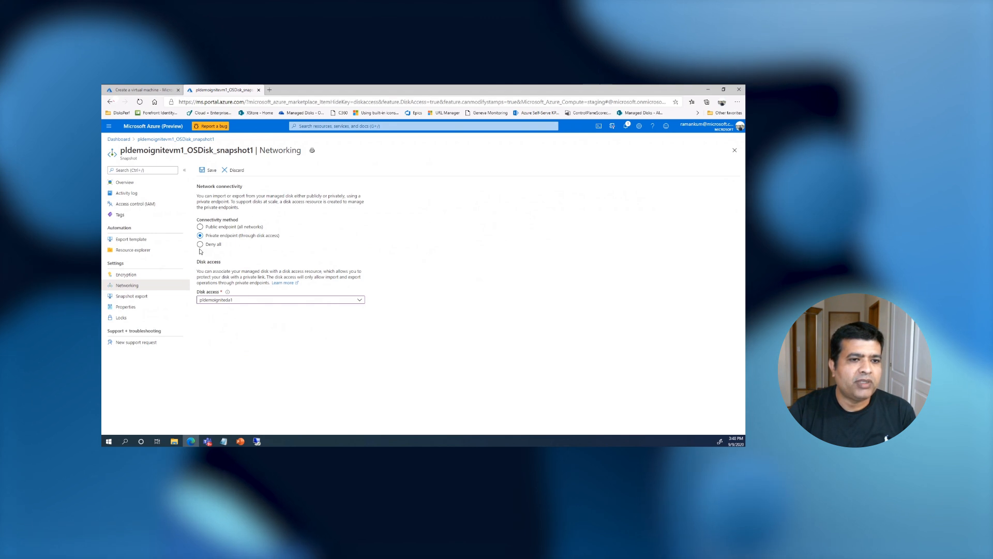
left_click(209, 170)
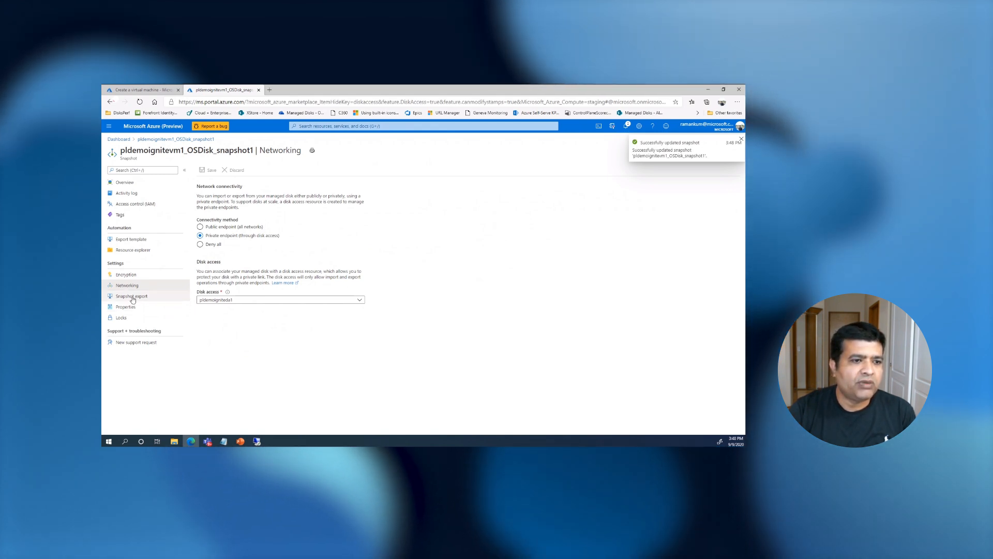
Generate an export URL for the snapshot and try to download its VHD file from the local browser
left_click(178, 296)
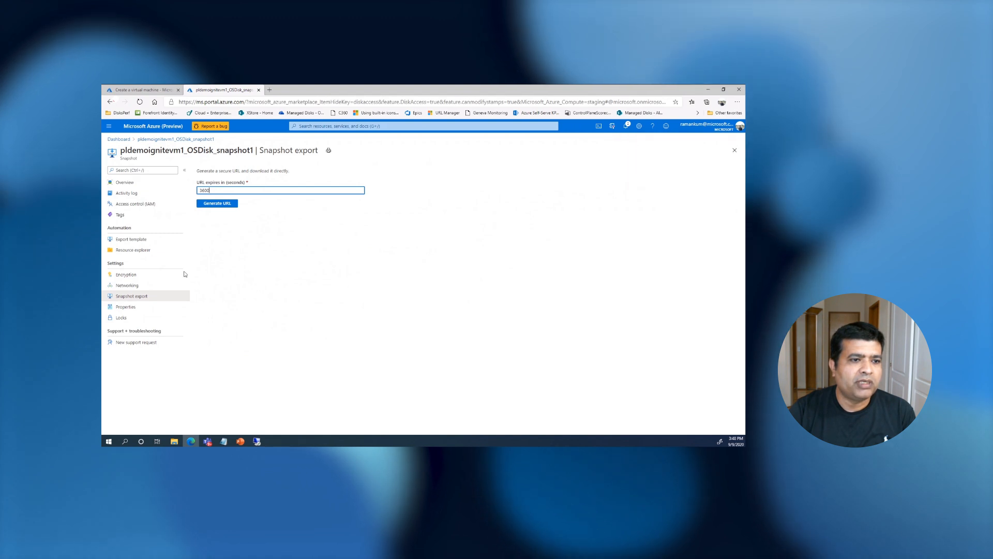
left_click(217, 204)
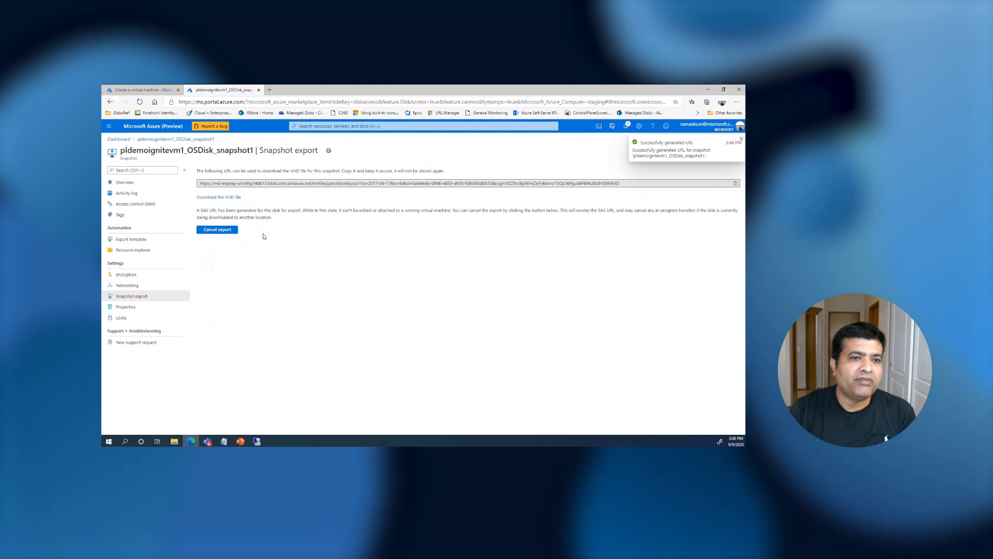
left_click(223, 197)
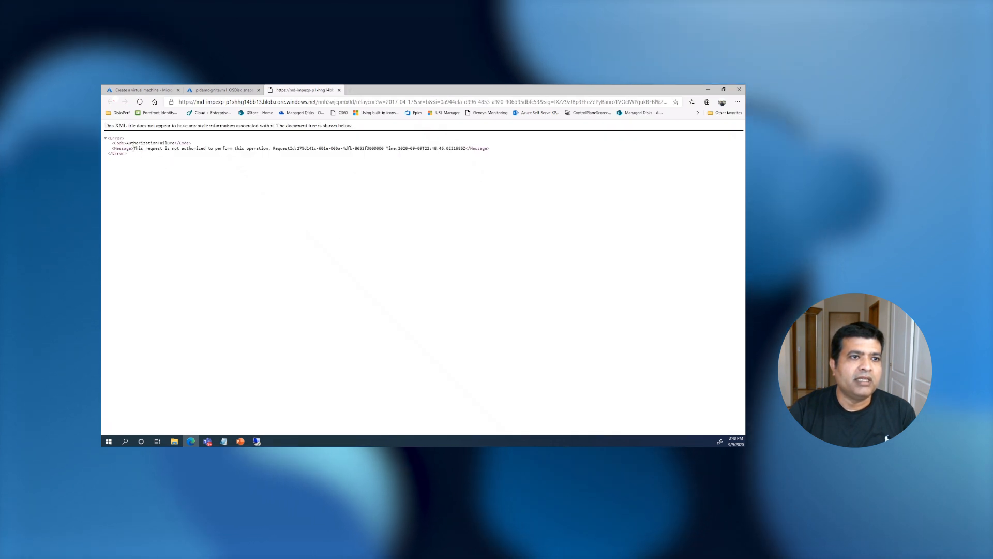
left_click_drag(134, 148, 272, 148)
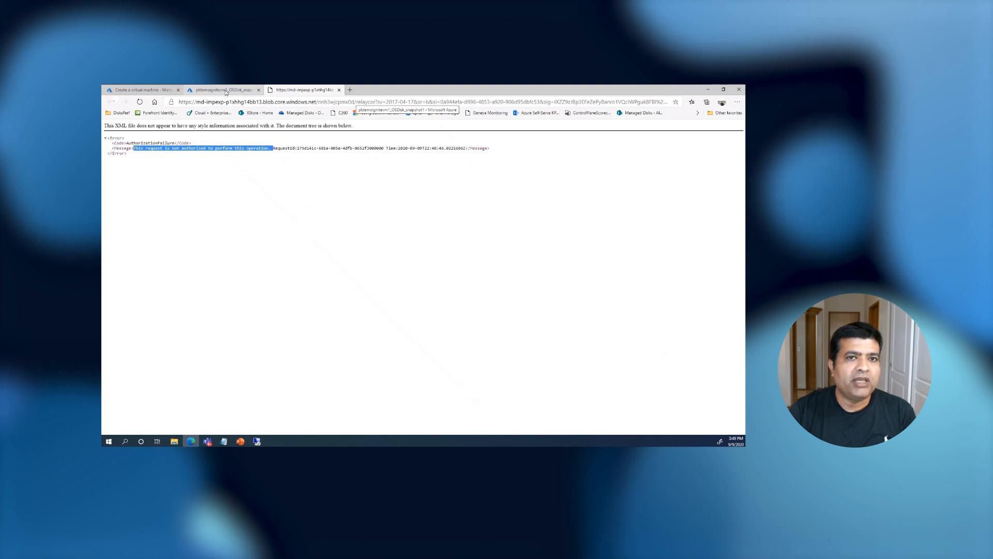
Go back through the snapshot to the DisksSecurityDemoIgnite2020 resource group and examine the virtual network details of the virtual machine pldemoignitevm1
left_click(217, 91)
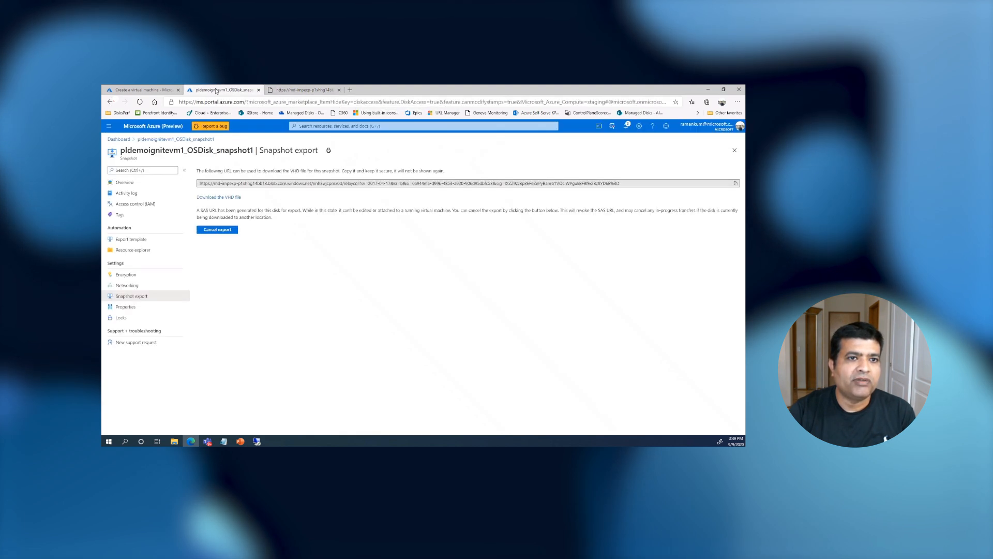
left_click(168, 140)
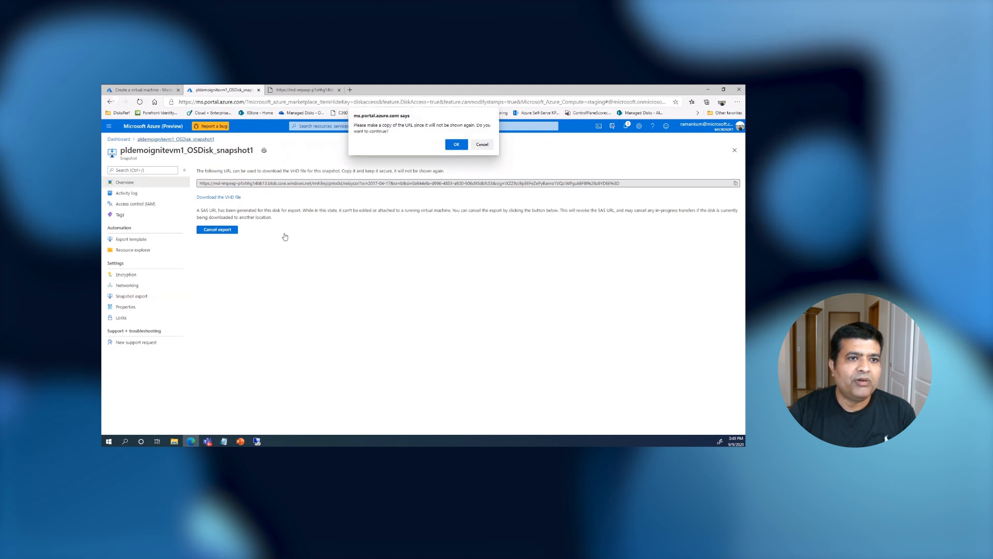
left_click(456, 144)
left_click(272, 190)
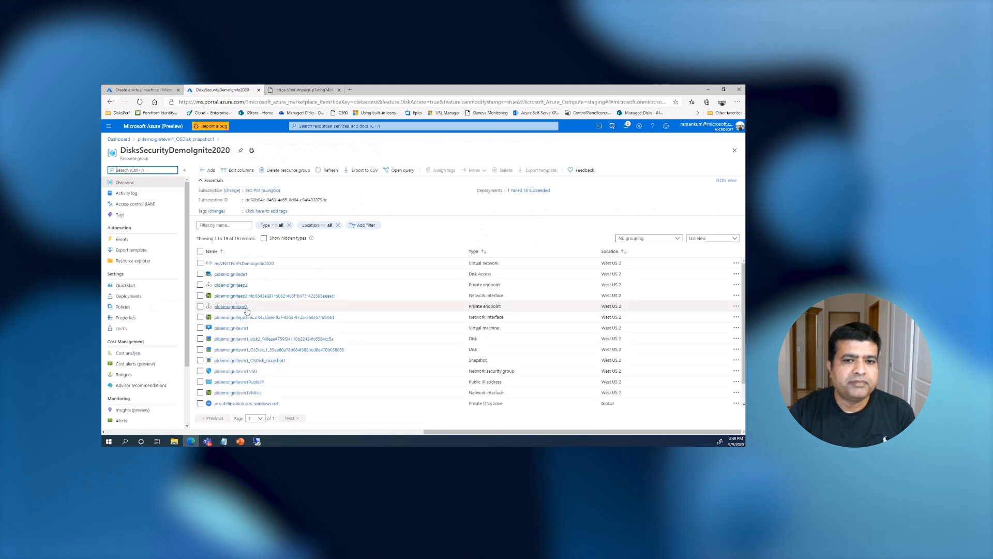
scroll(289, 331, "down", 1)
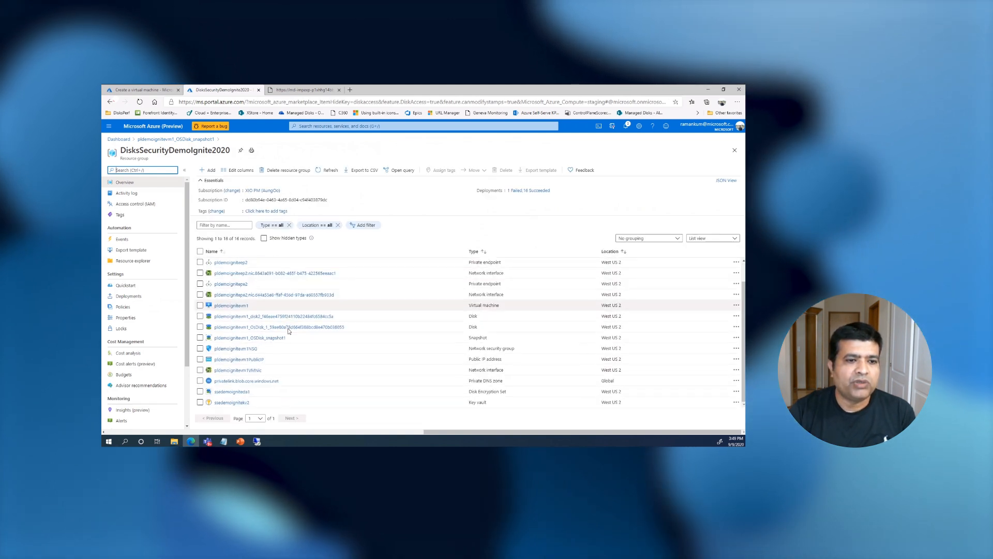
left_click(237, 308)
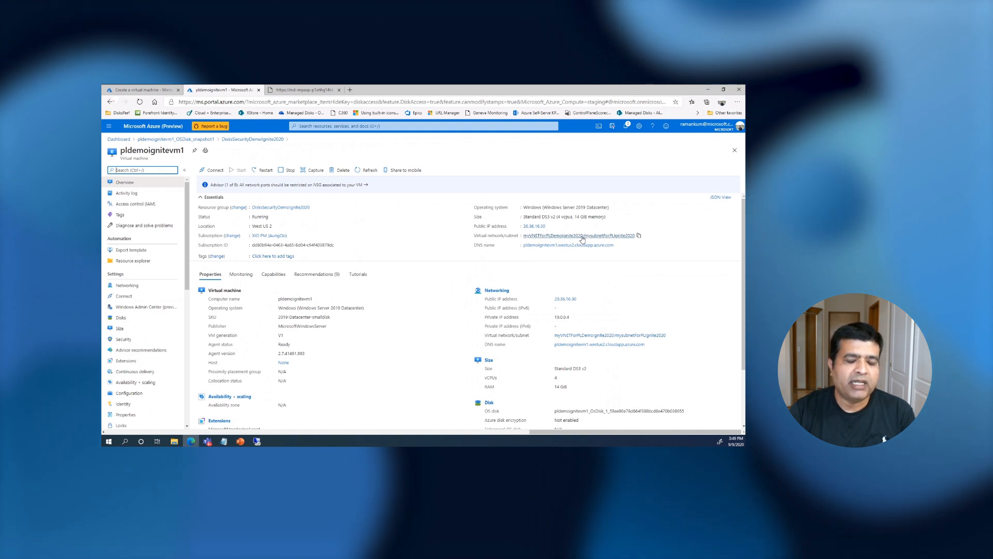
Switch to the Remote Desktop session on pldemoignitevm1 and replace the snapshot's active export with a newly generated URL
left_click(257, 442)
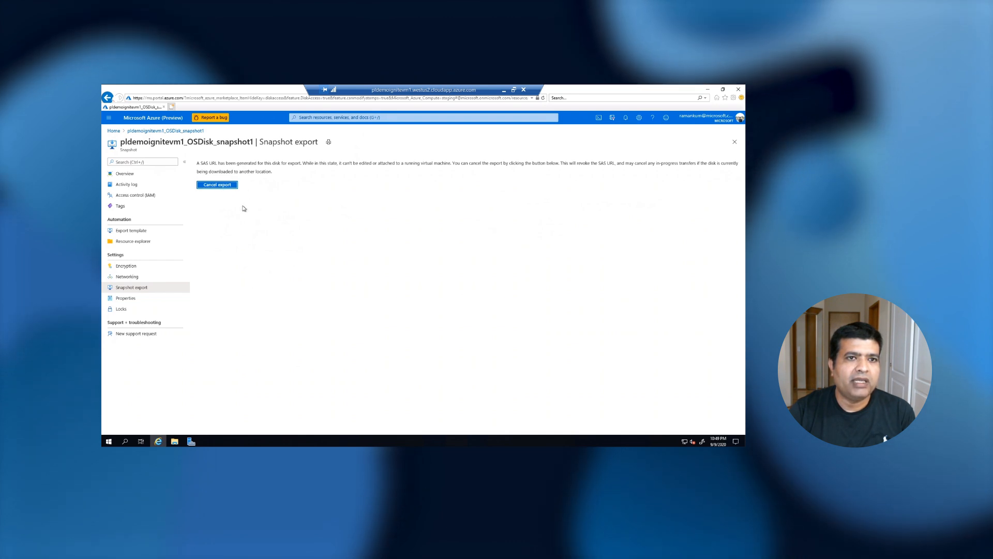
left_click(217, 185)
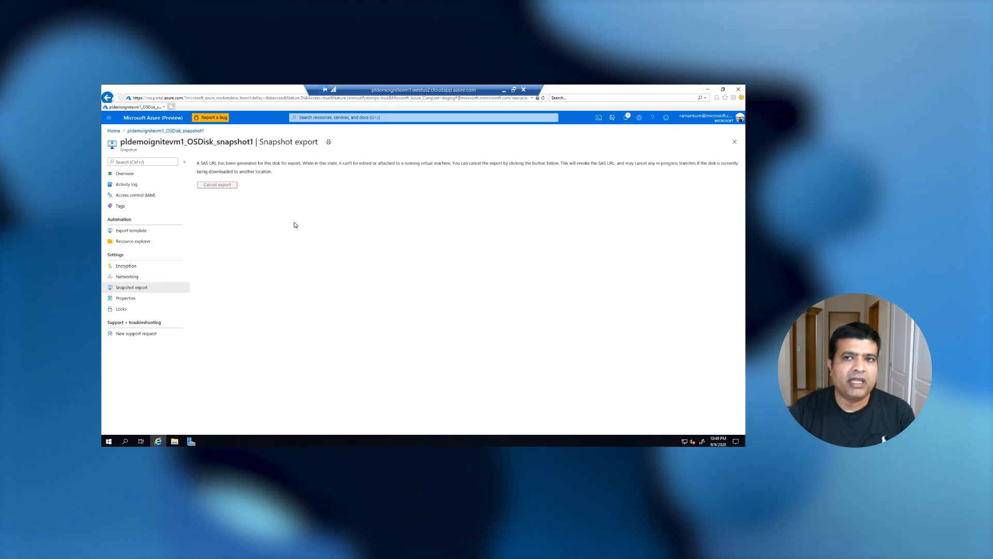
left_click(218, 200)
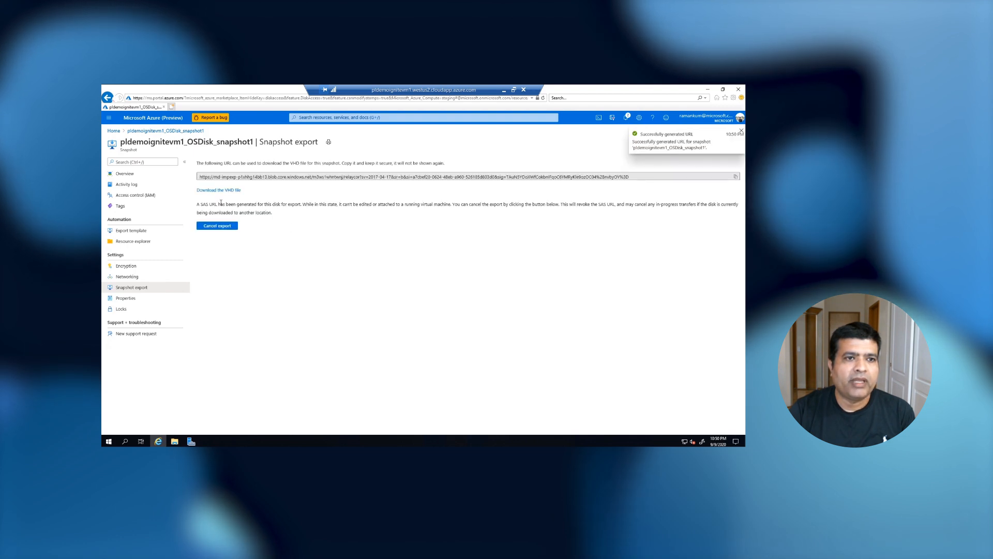
Download the snapshot's VHD file inside the virtual machine and save it
left_click(212, 191)
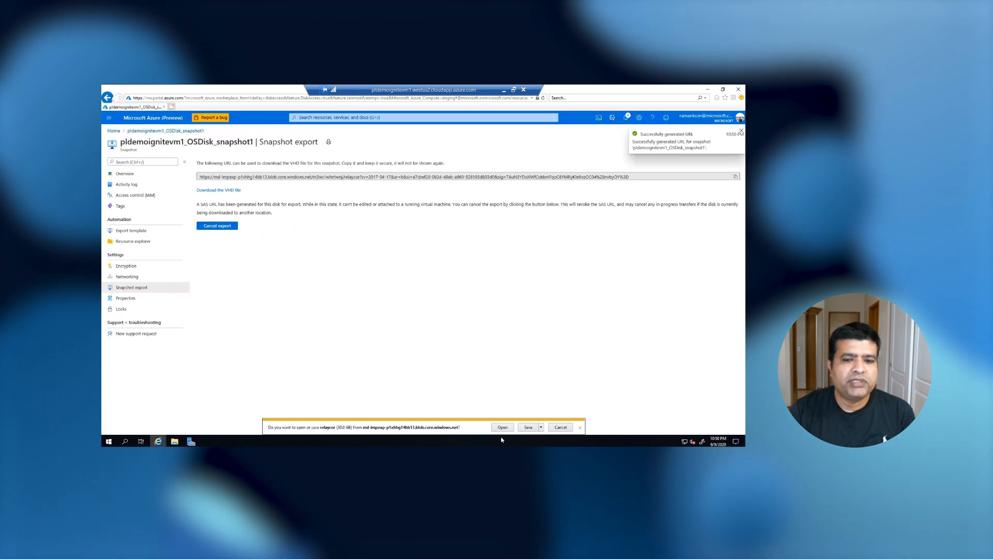
left_click(527, 427)
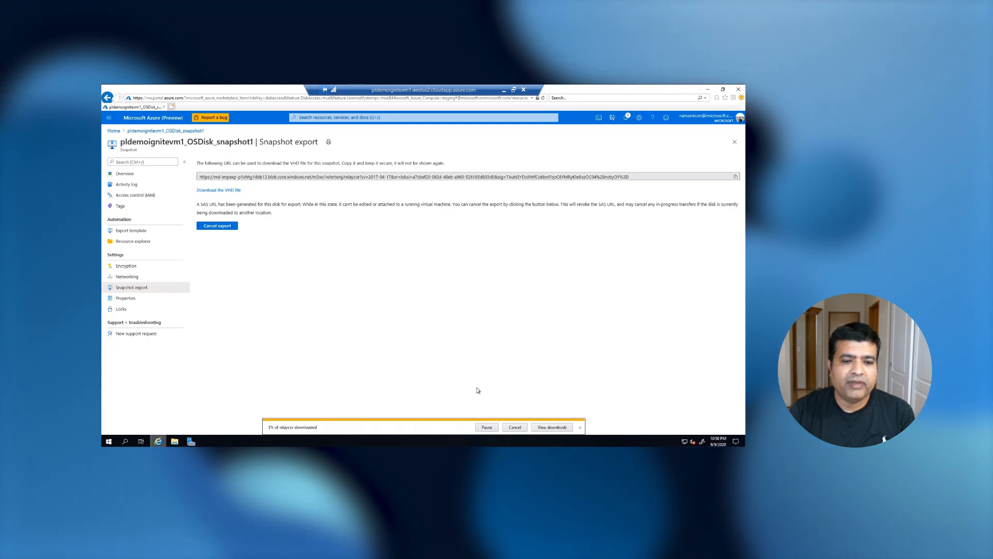